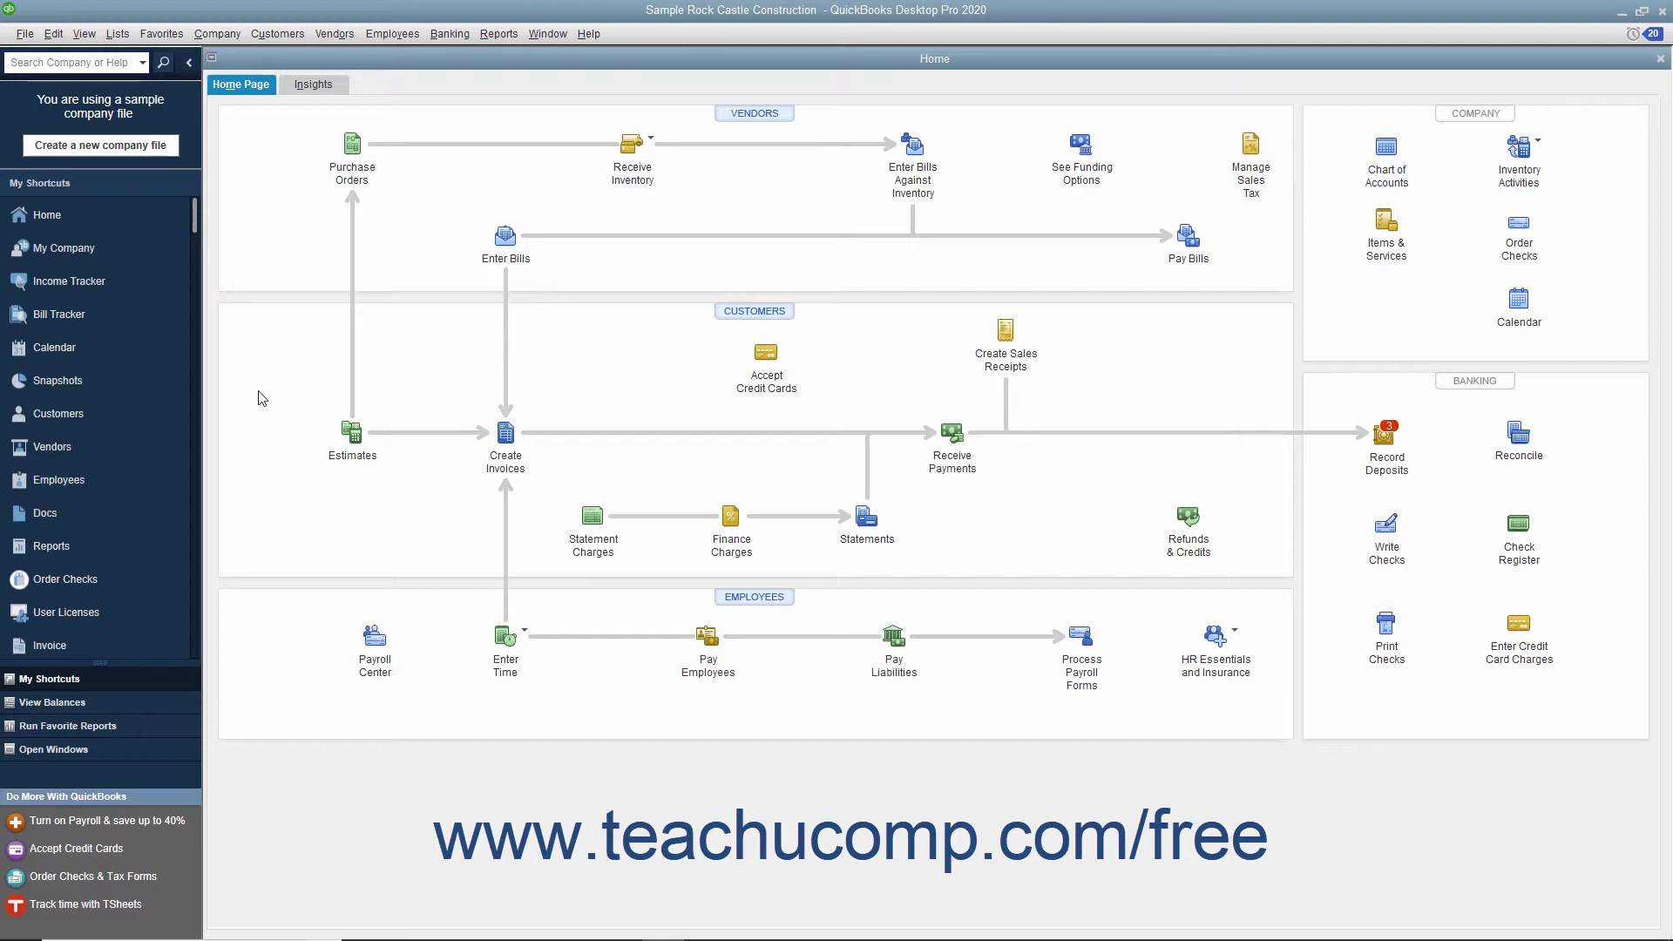
Step: Start a vehicle mileage entry for the 2002 Ford Truck and view the Vehicle List
click(222, 34)
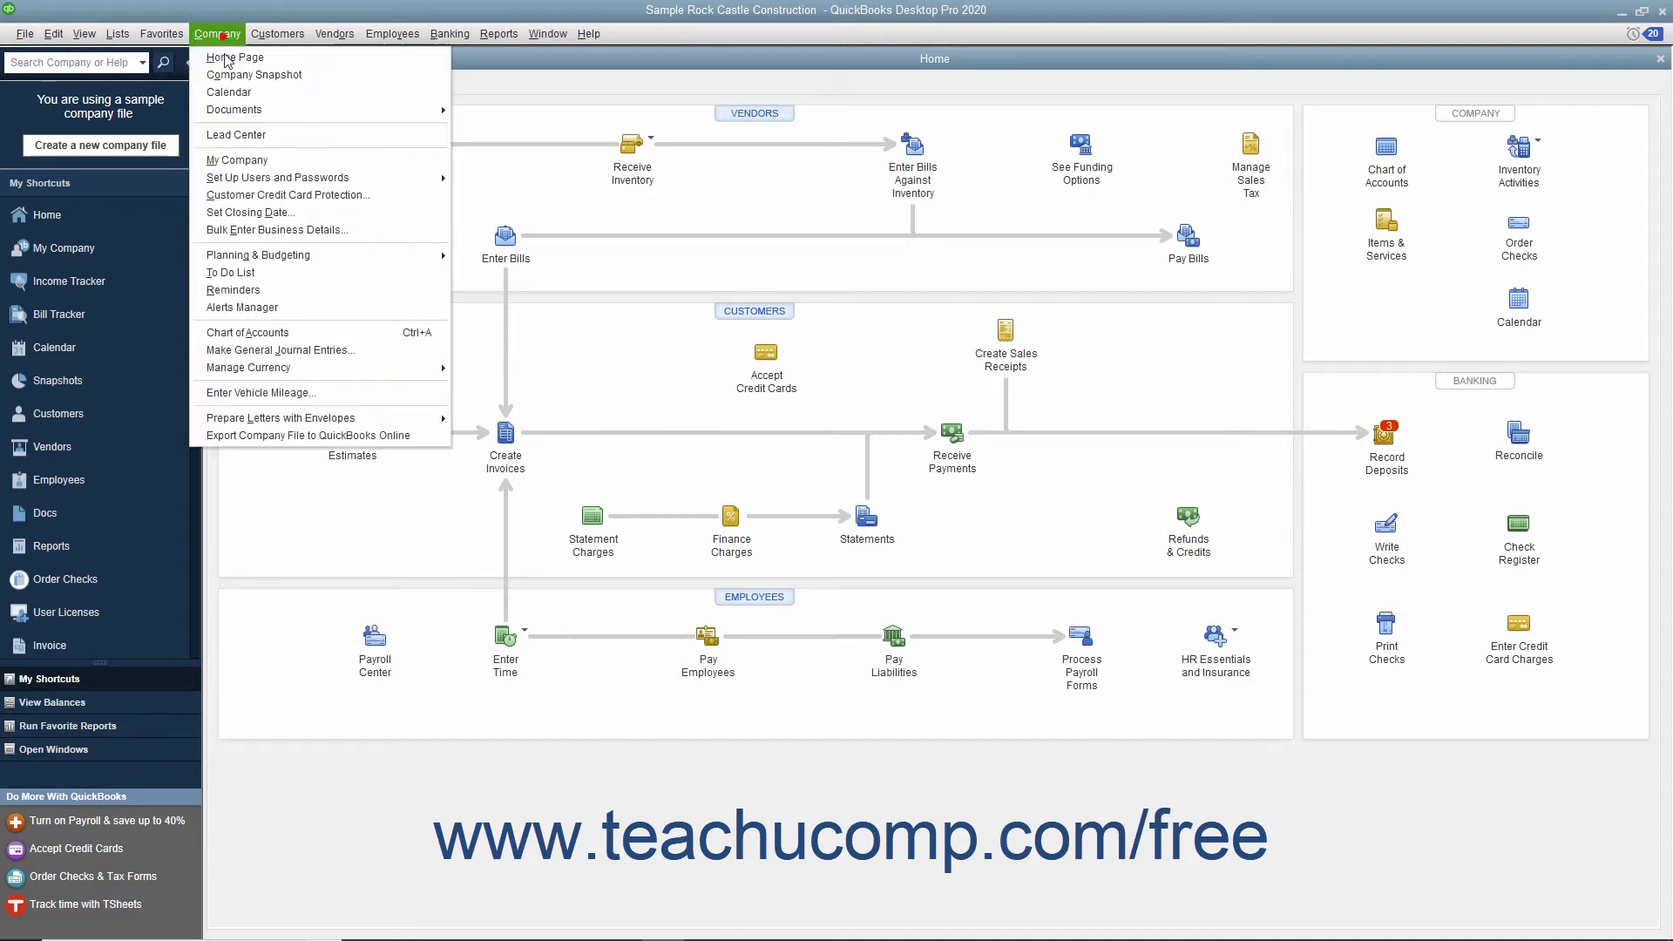
click(259, 393)
click(472, 126)
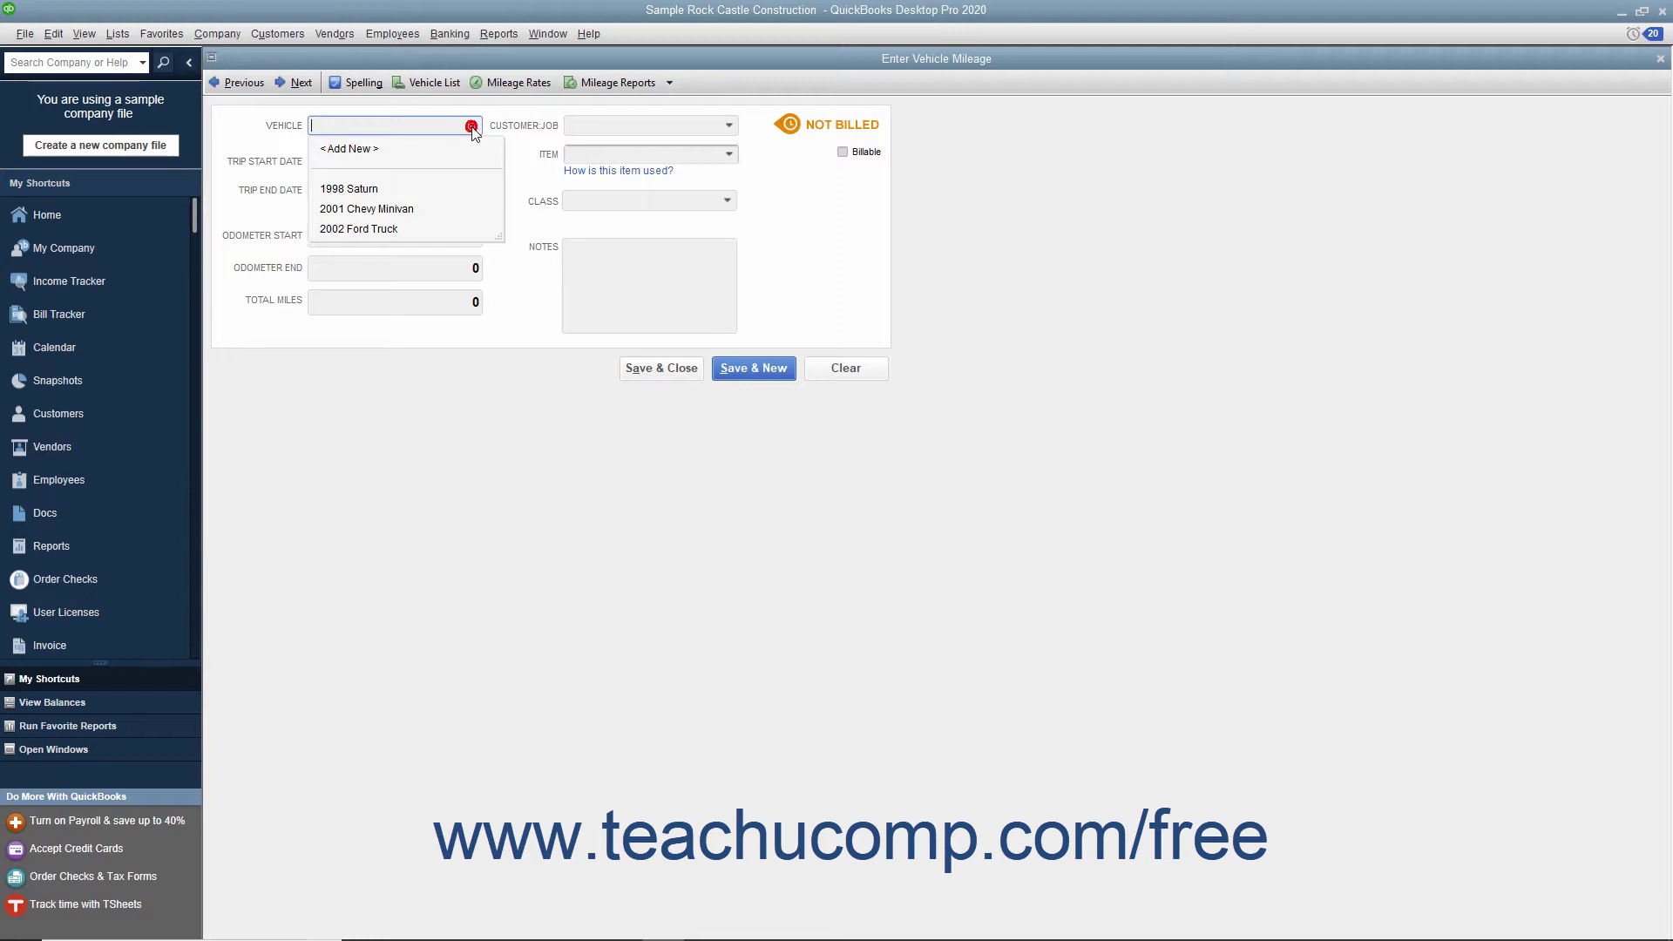
click(435, 230)
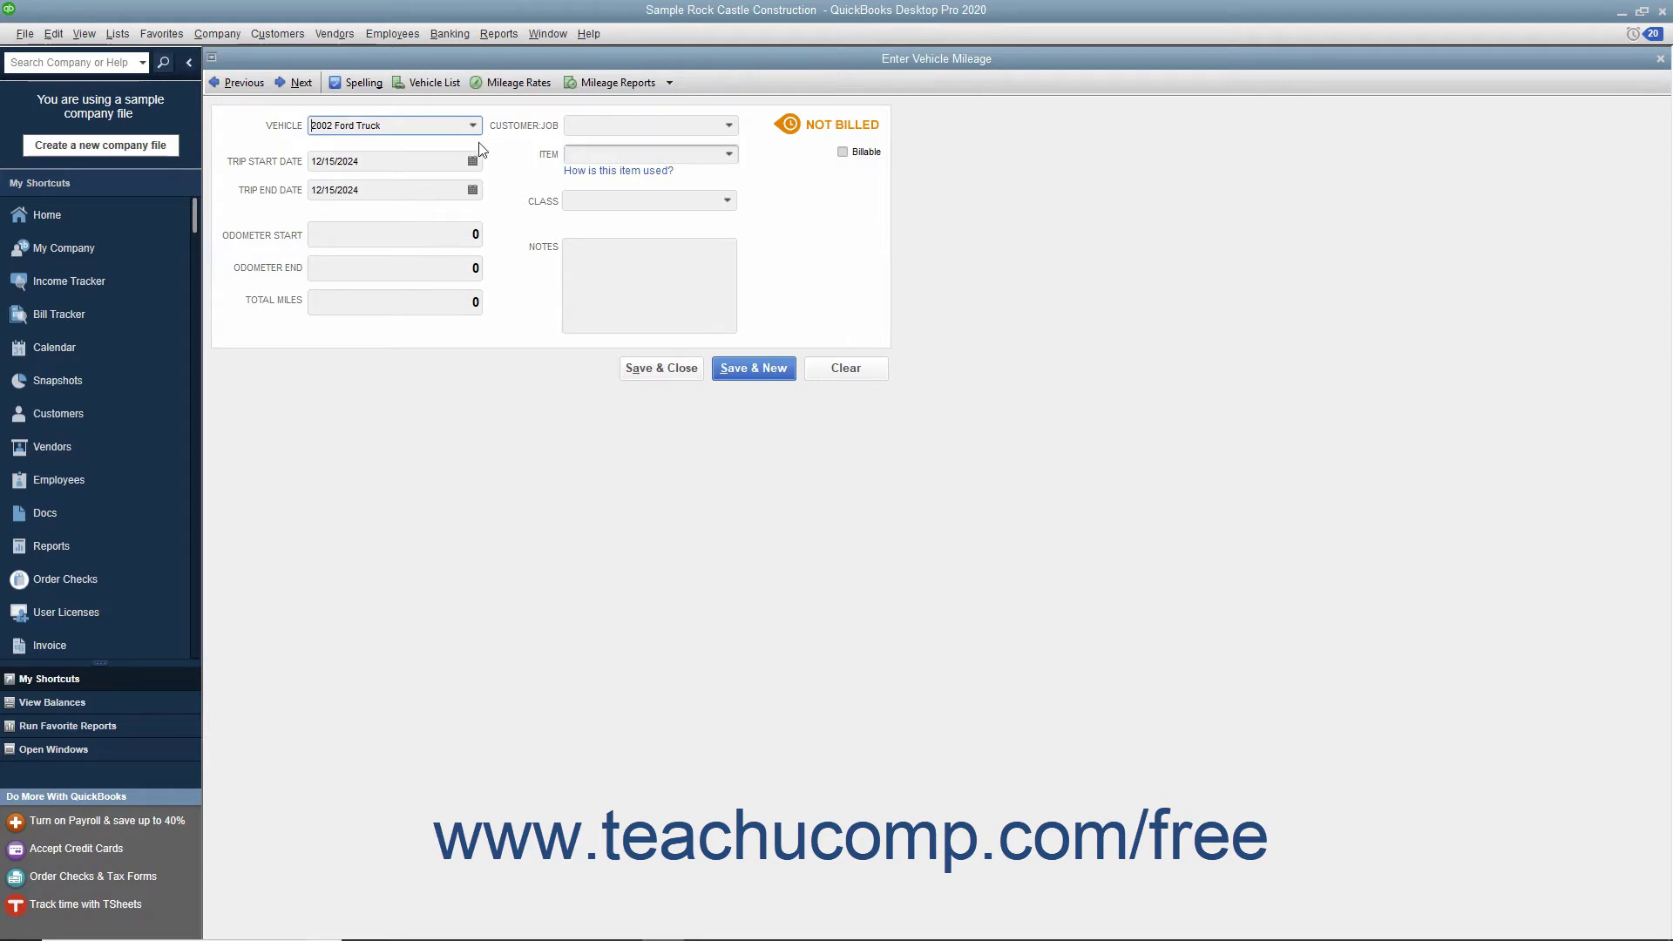
click(455, 83)
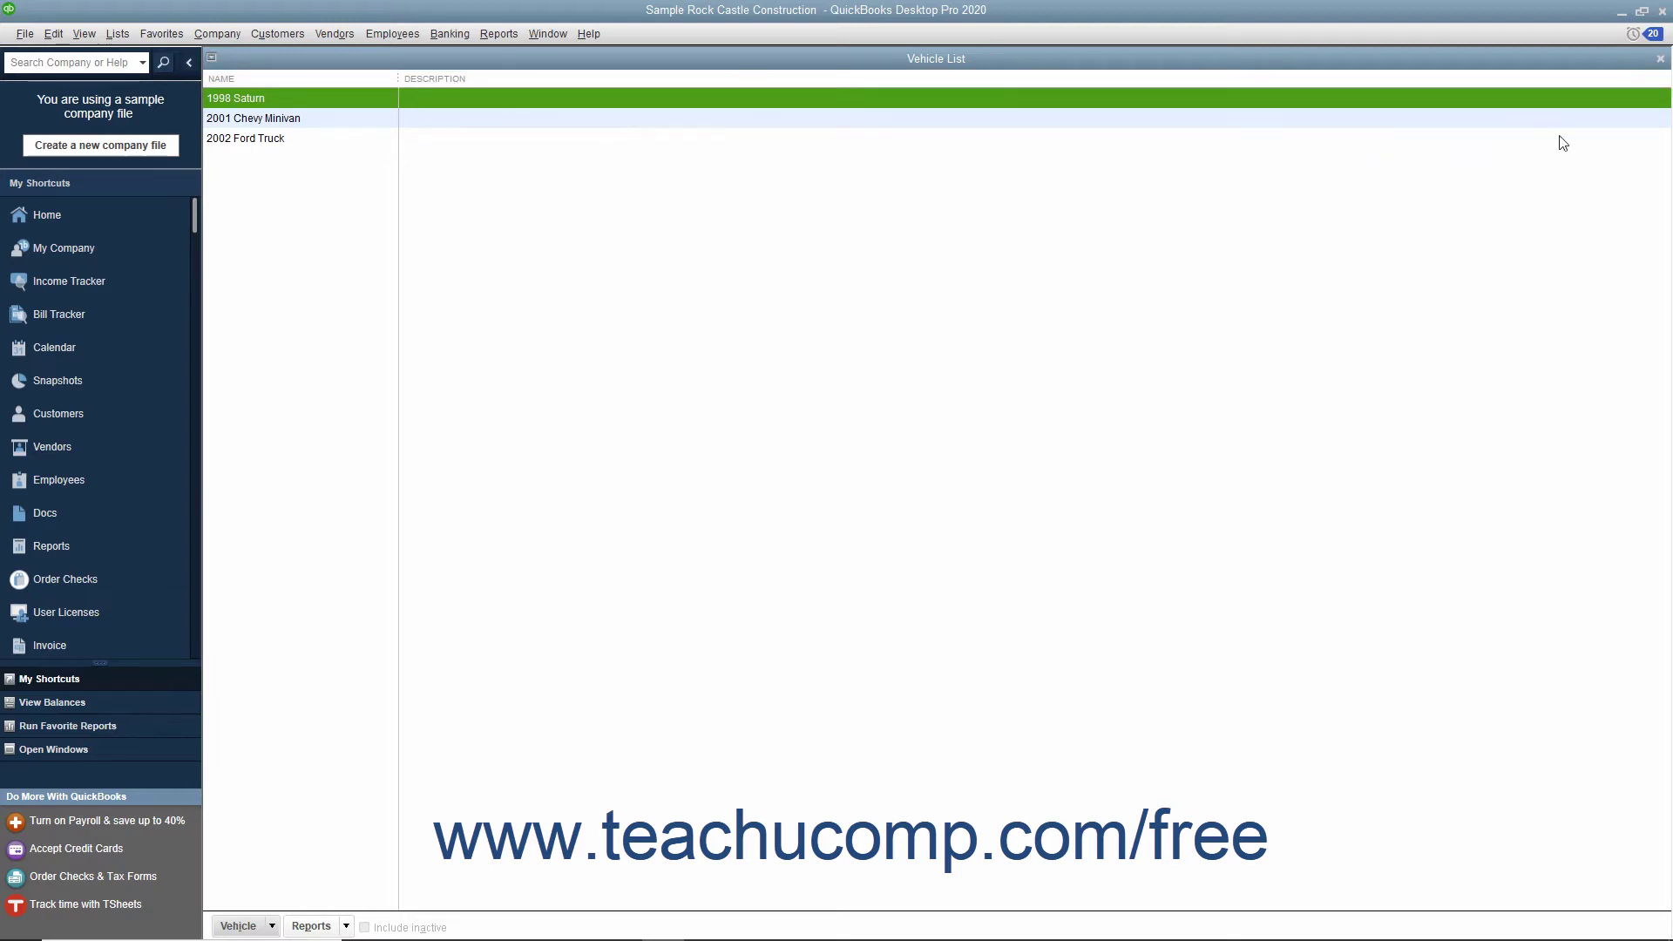
Step: Close the Vehicle List and set trip start and end dates to 12/15/2024
click(1661, 59)
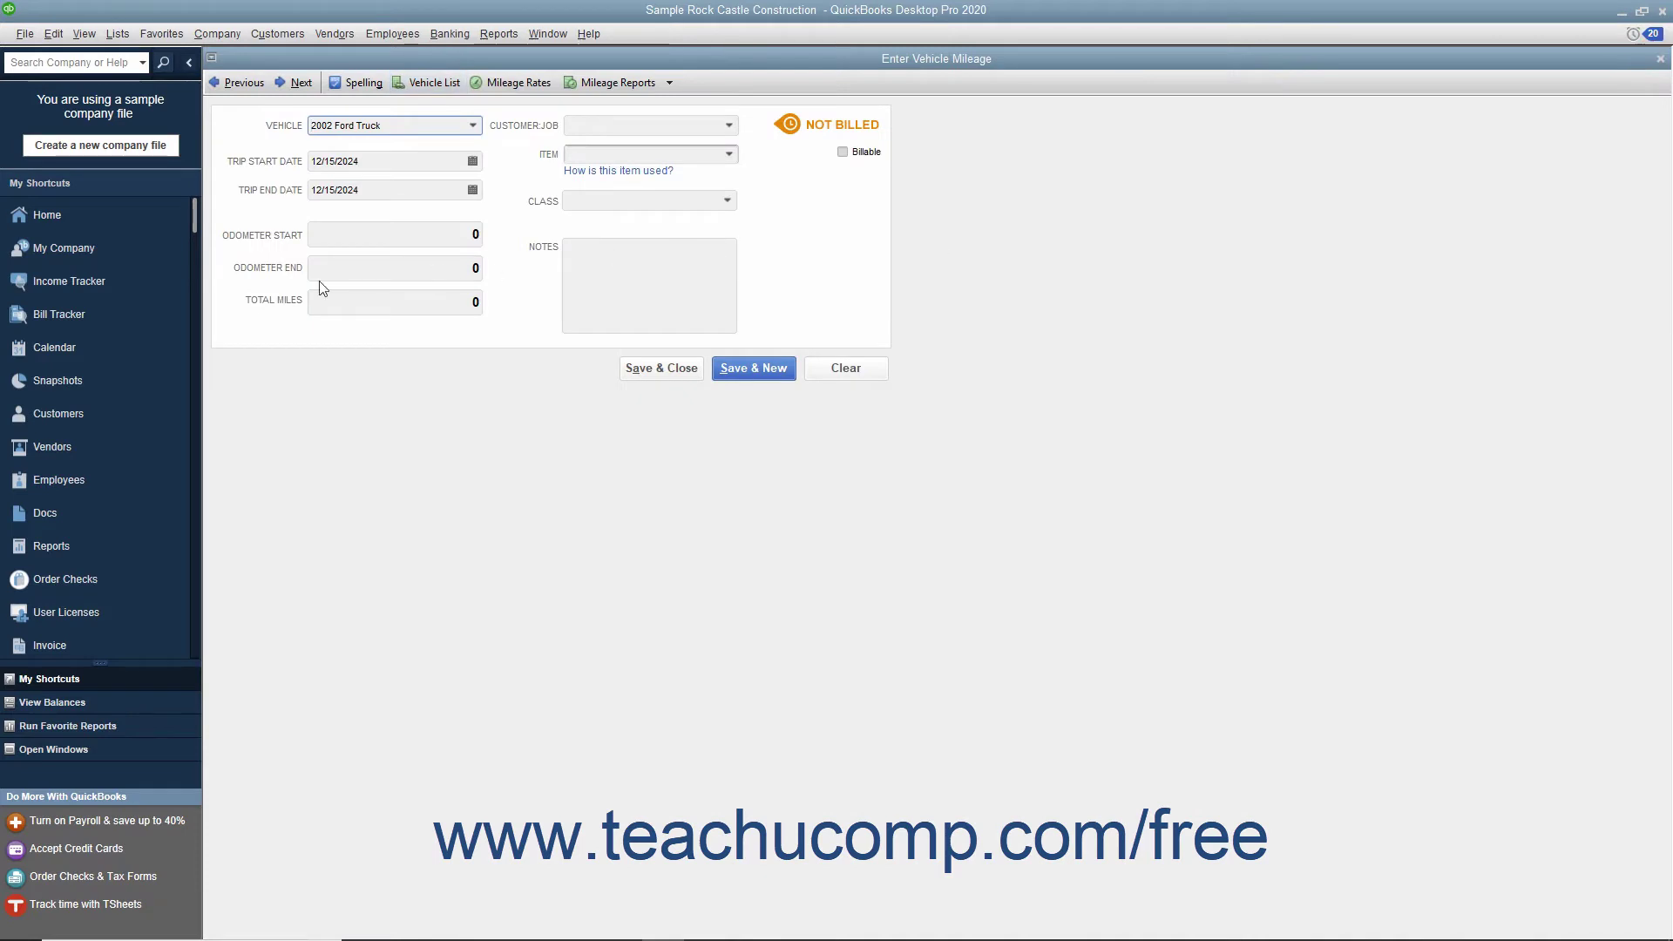
click(472, 161)
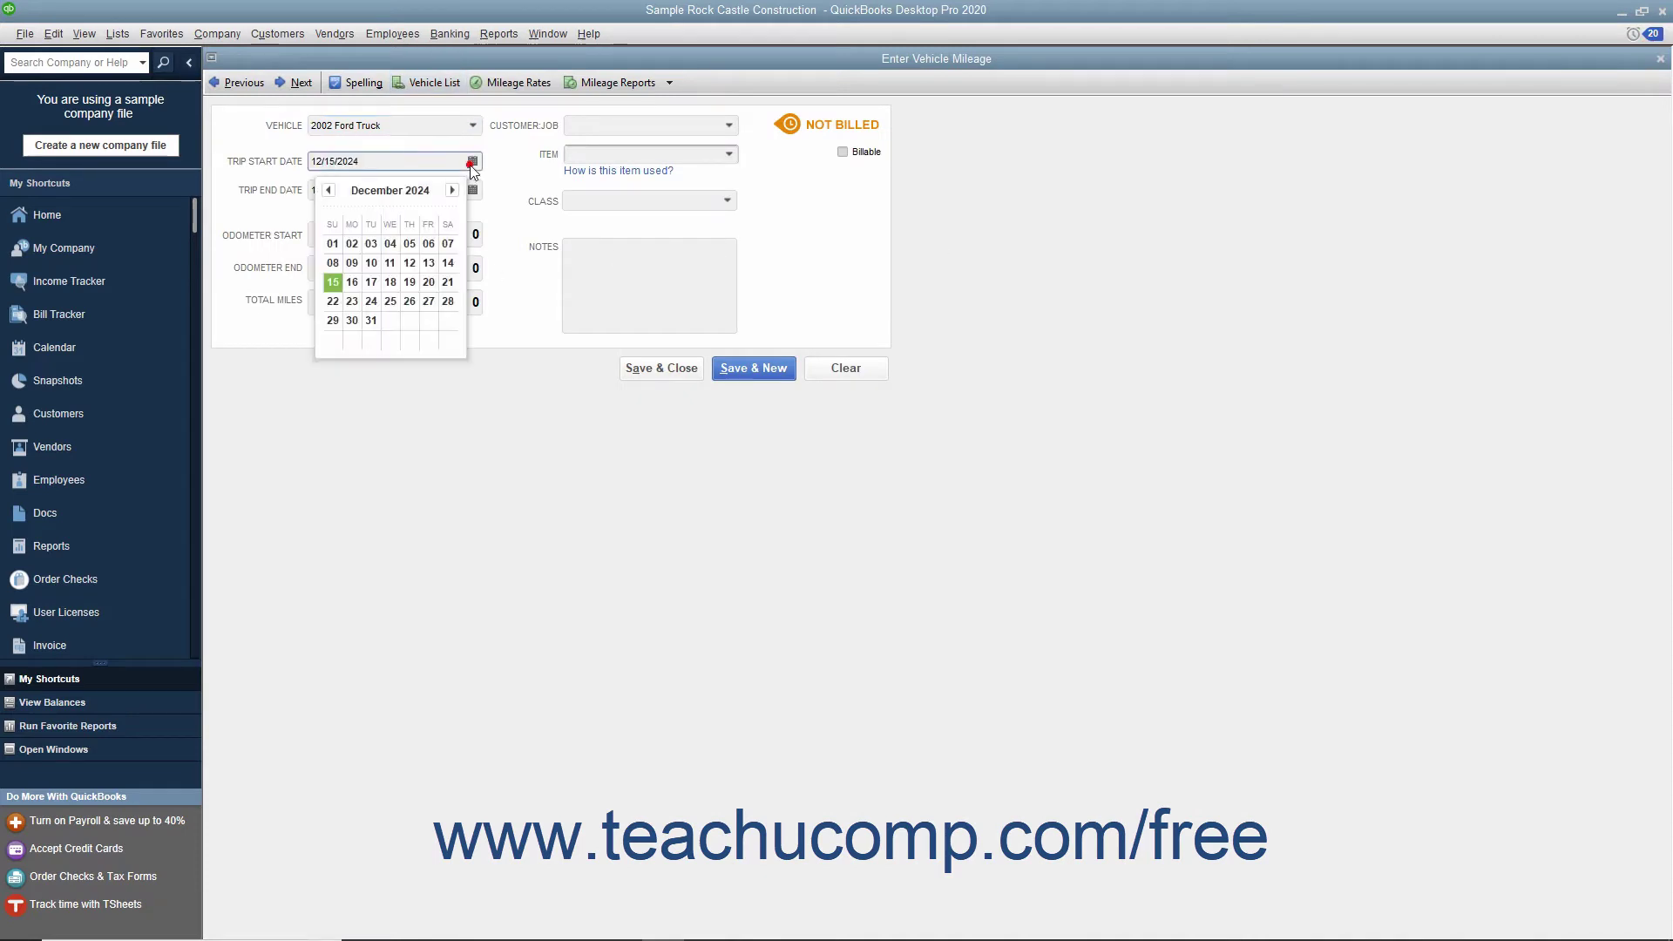
click(337, 279)
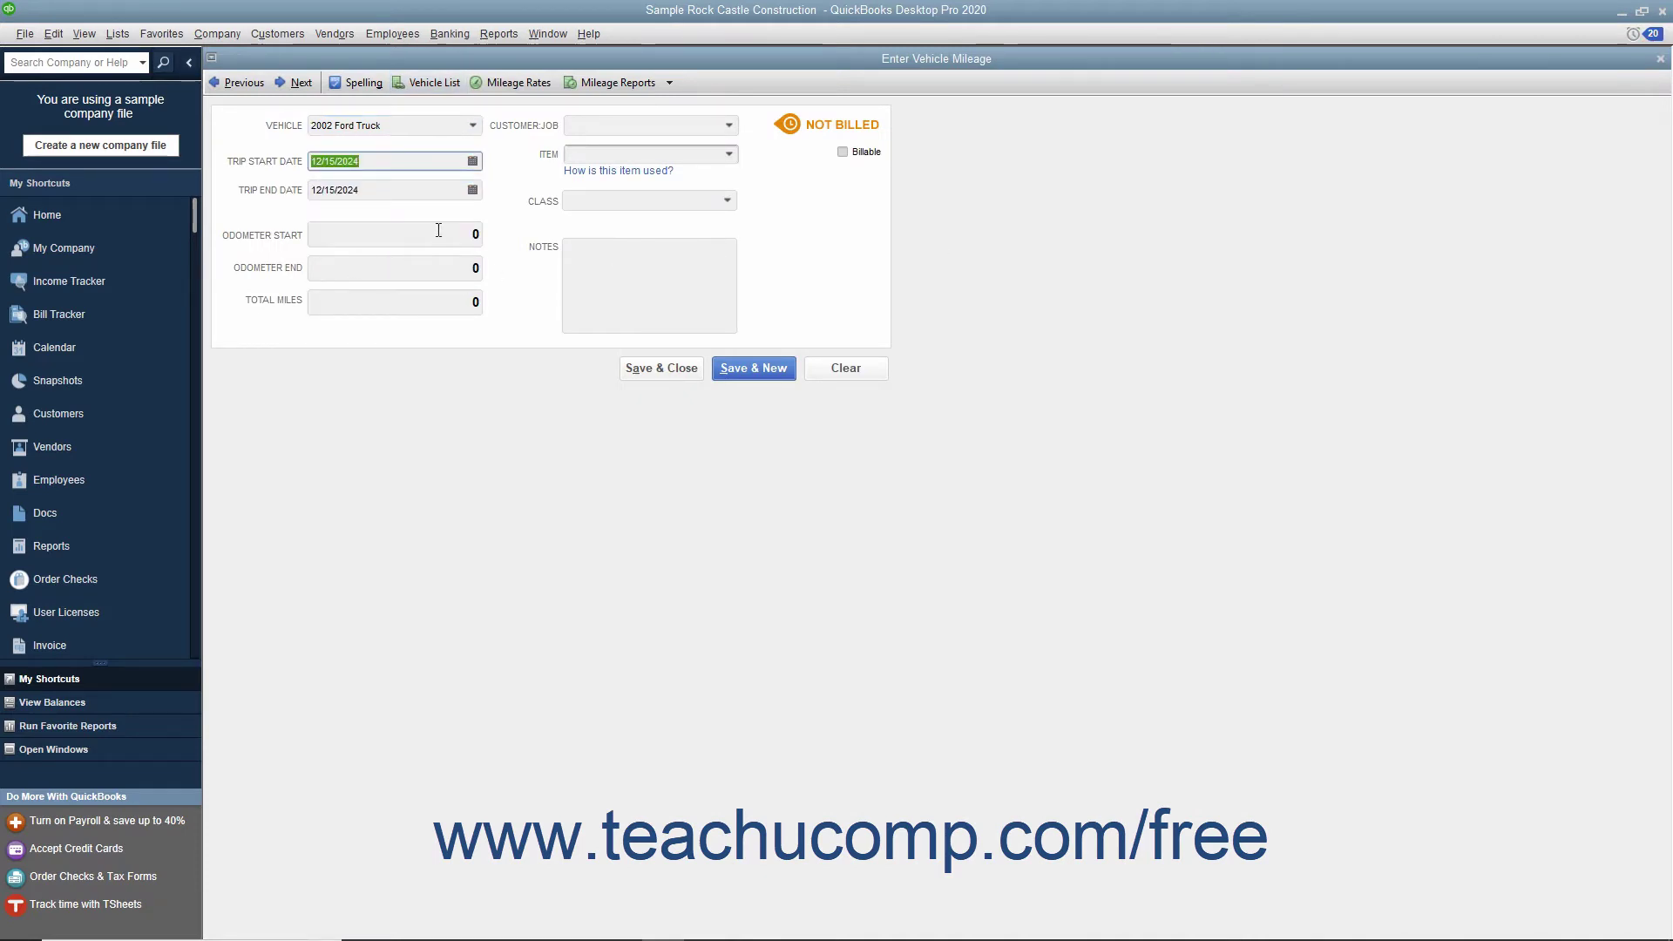
click(472, 190)
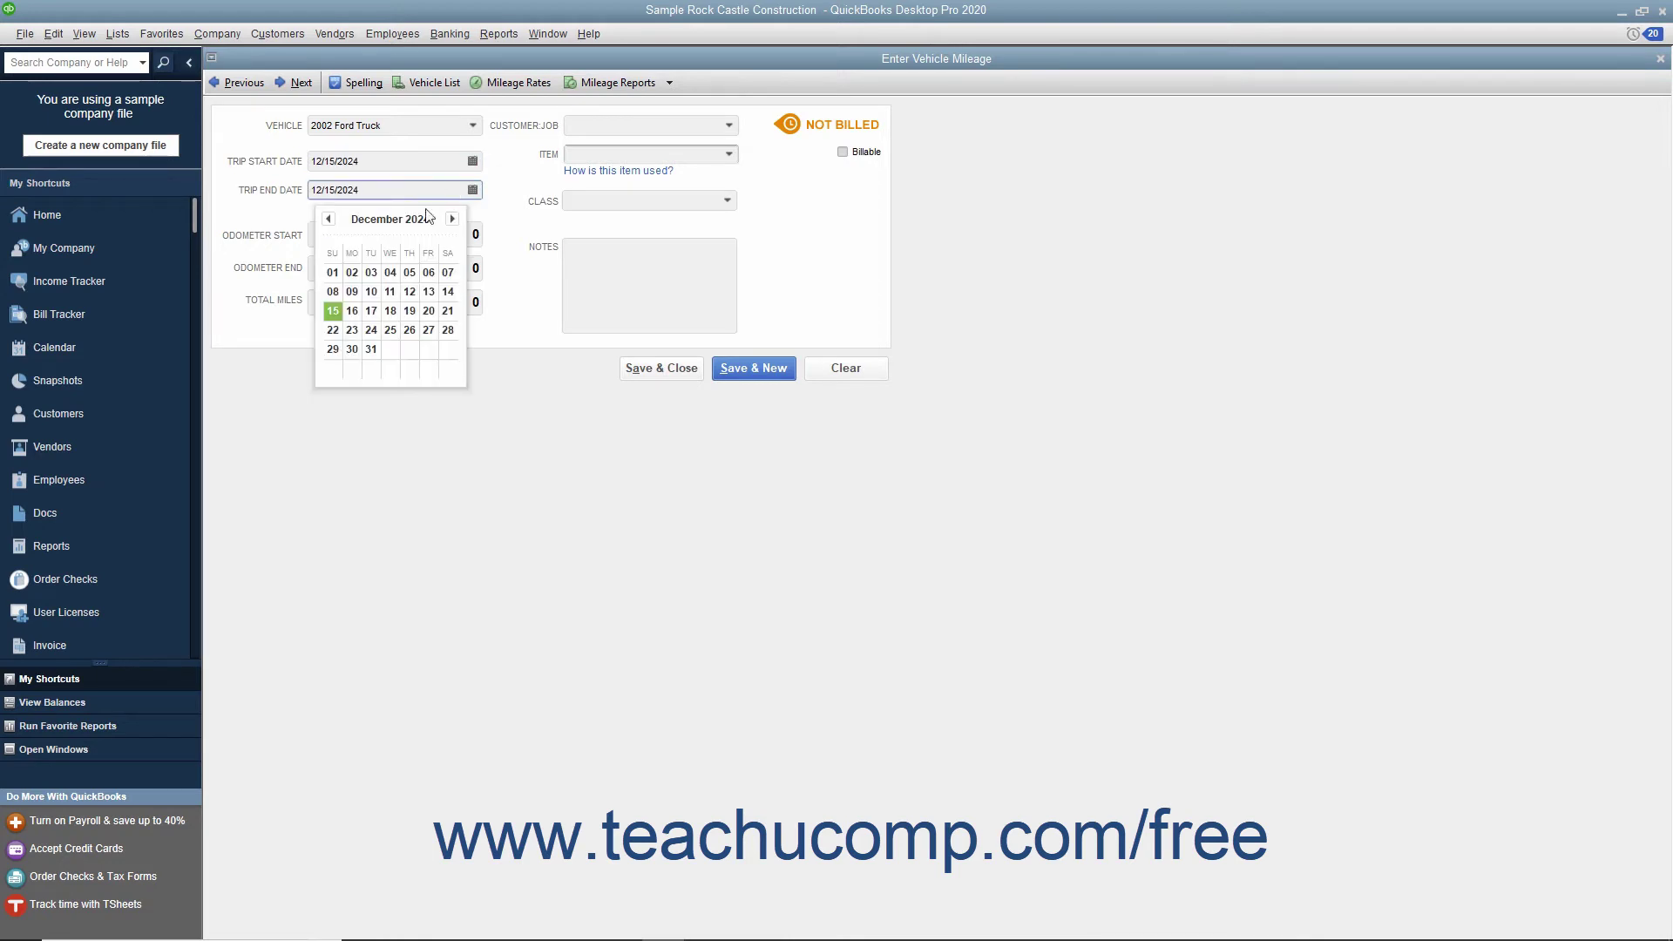
click(339, 310)
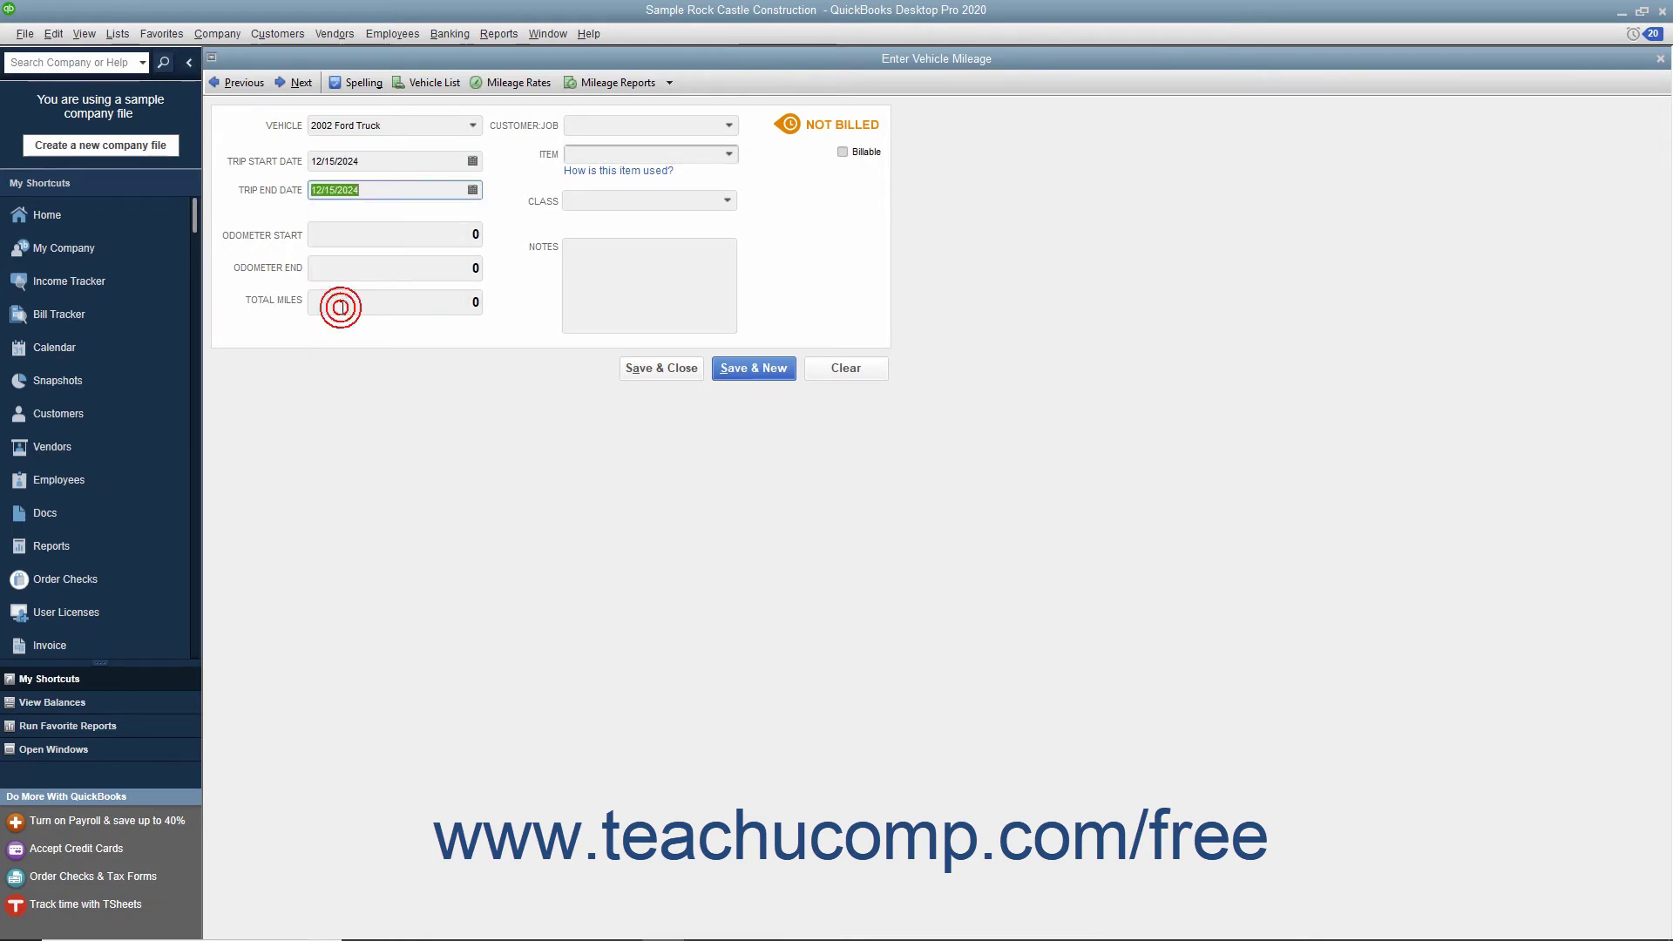
Step: Leave the odometer readings blank and enter 50 as the trip's total miles
click(373, 232)
click(405, 268)
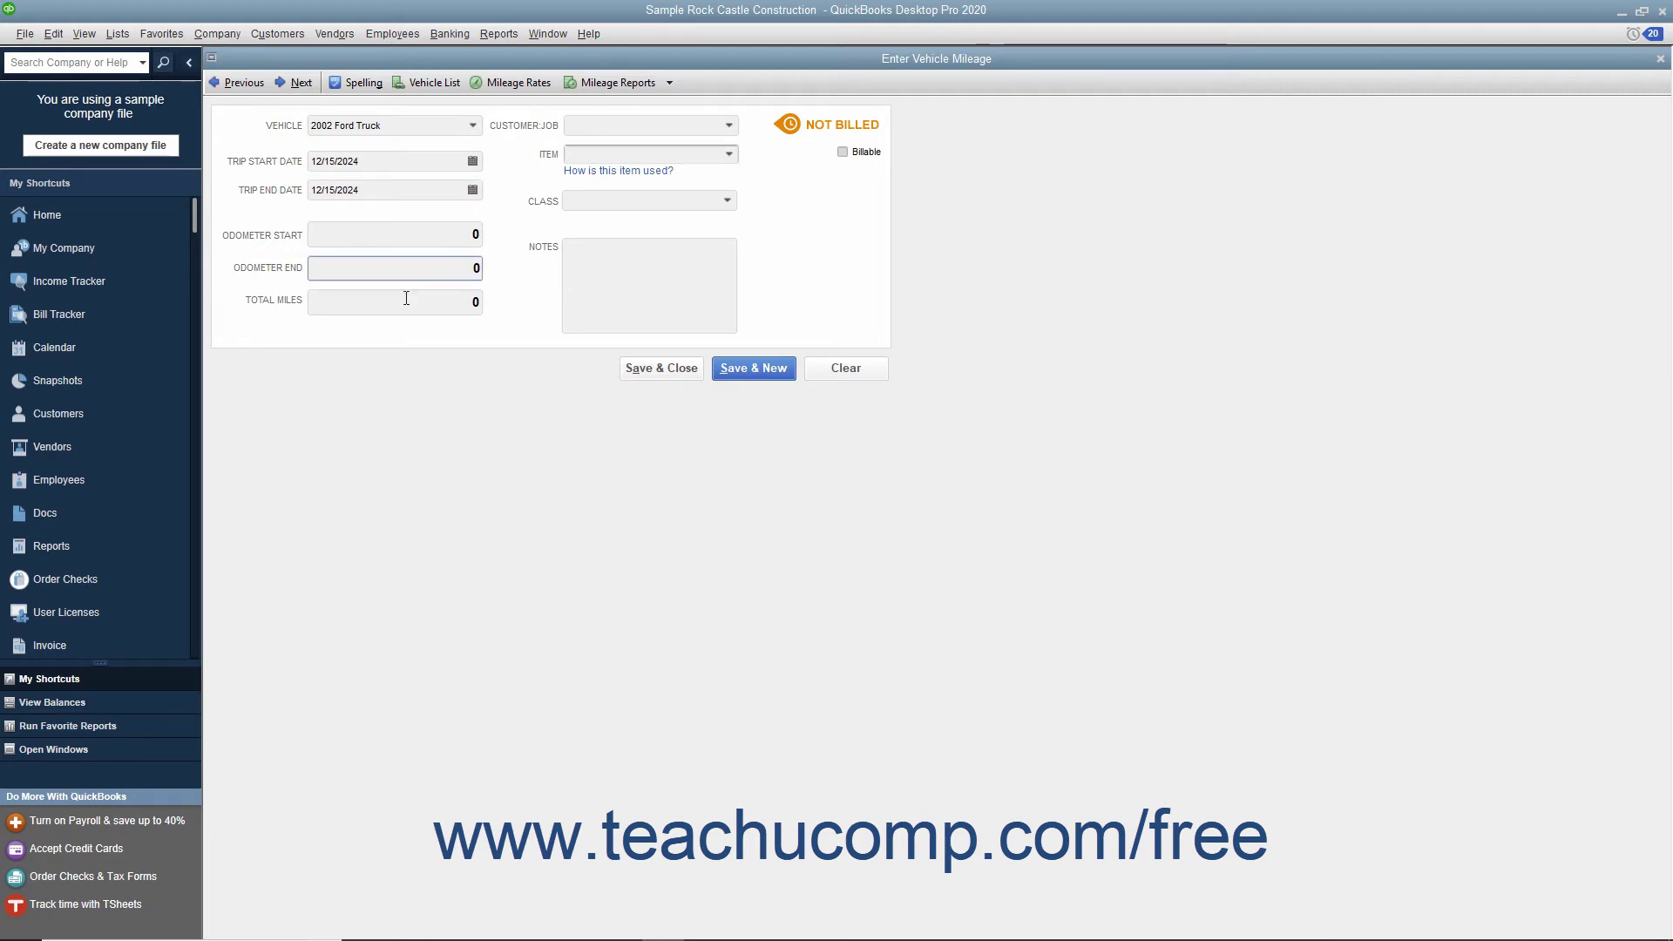
click(406, 303)
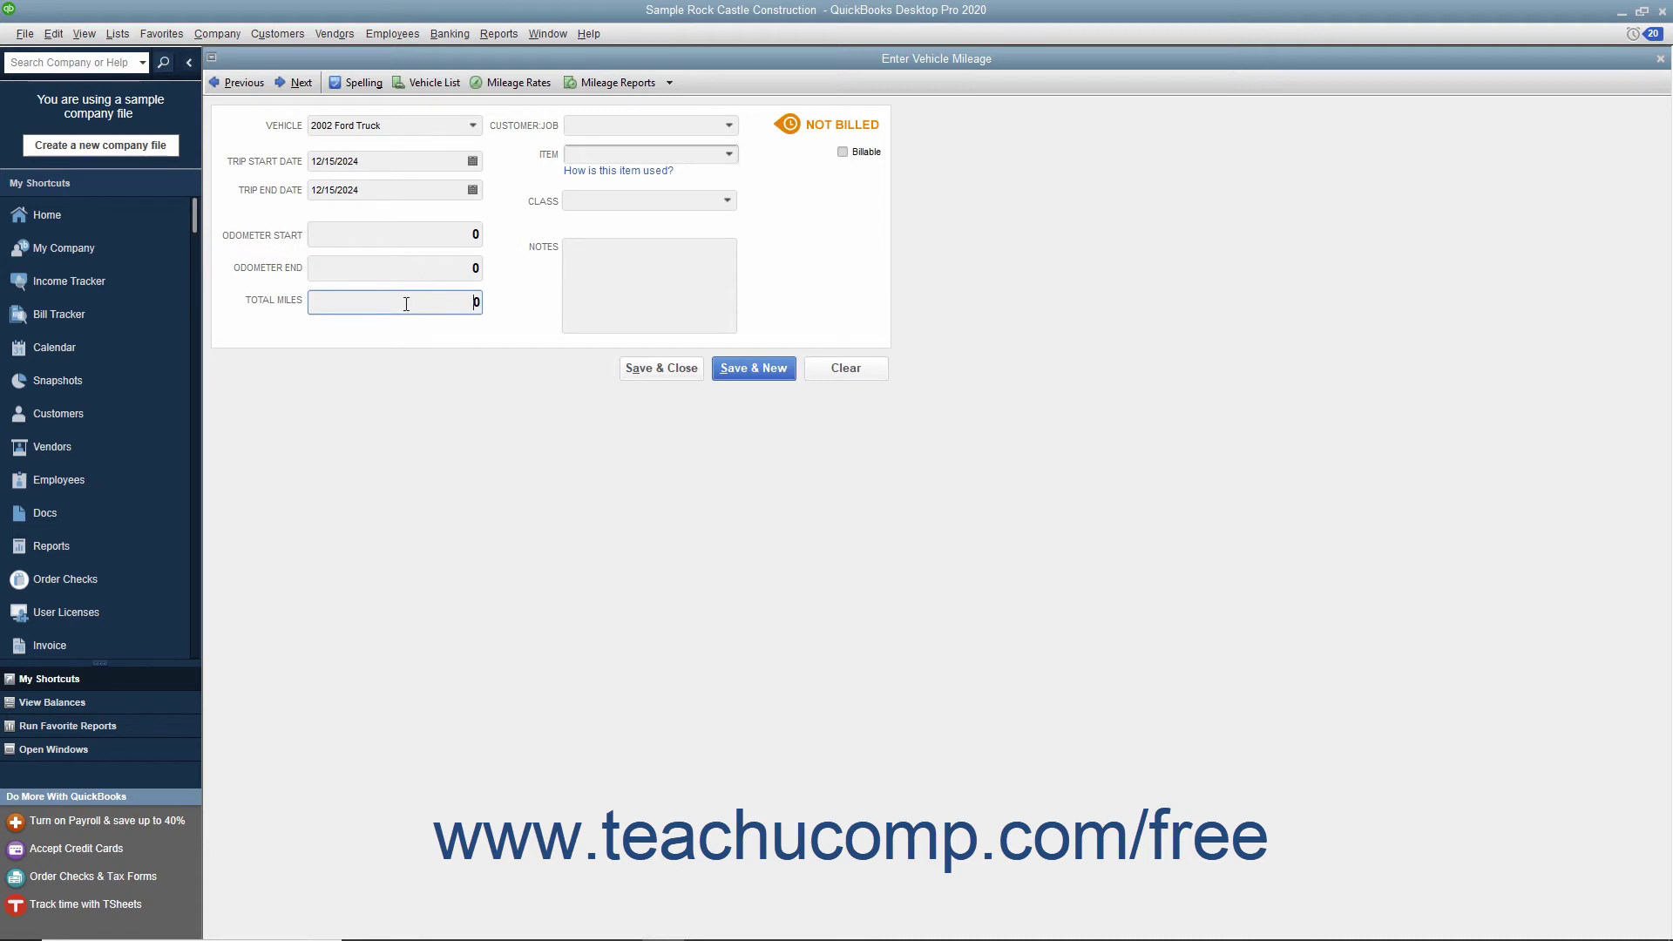
double_click(458, 309)
text(50)
Step: Bill the trip to Balak, Mike:Roofing Repairs with item Mileage, then save and close
click(842, 153)
click(731, 127)
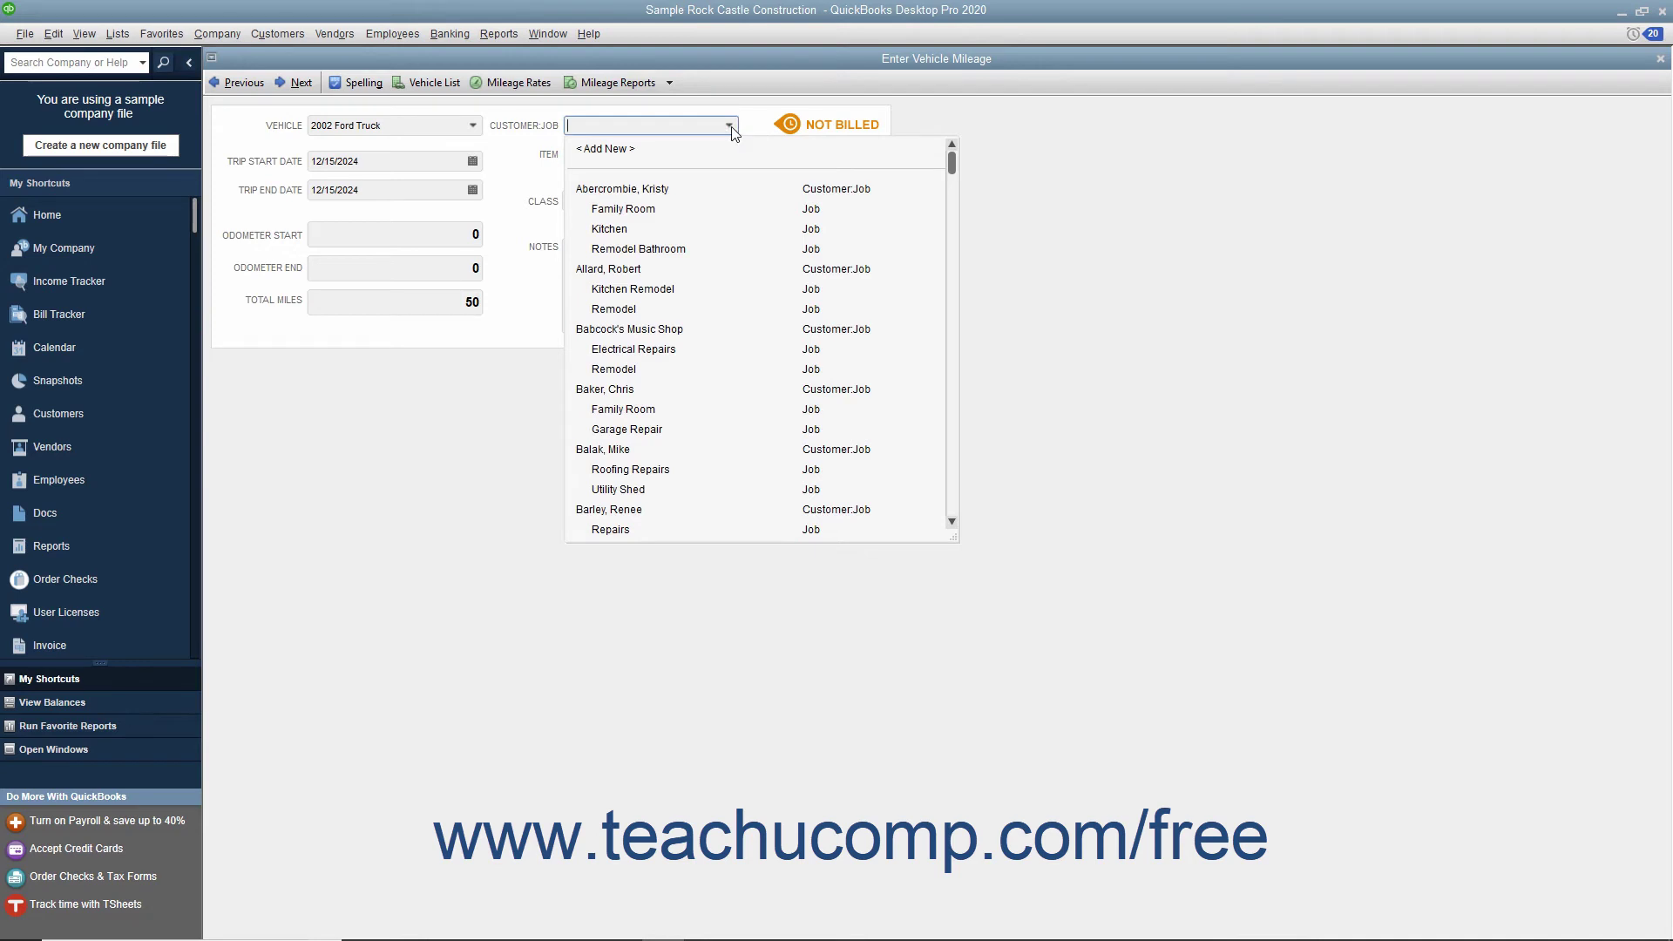
click(640, 472)
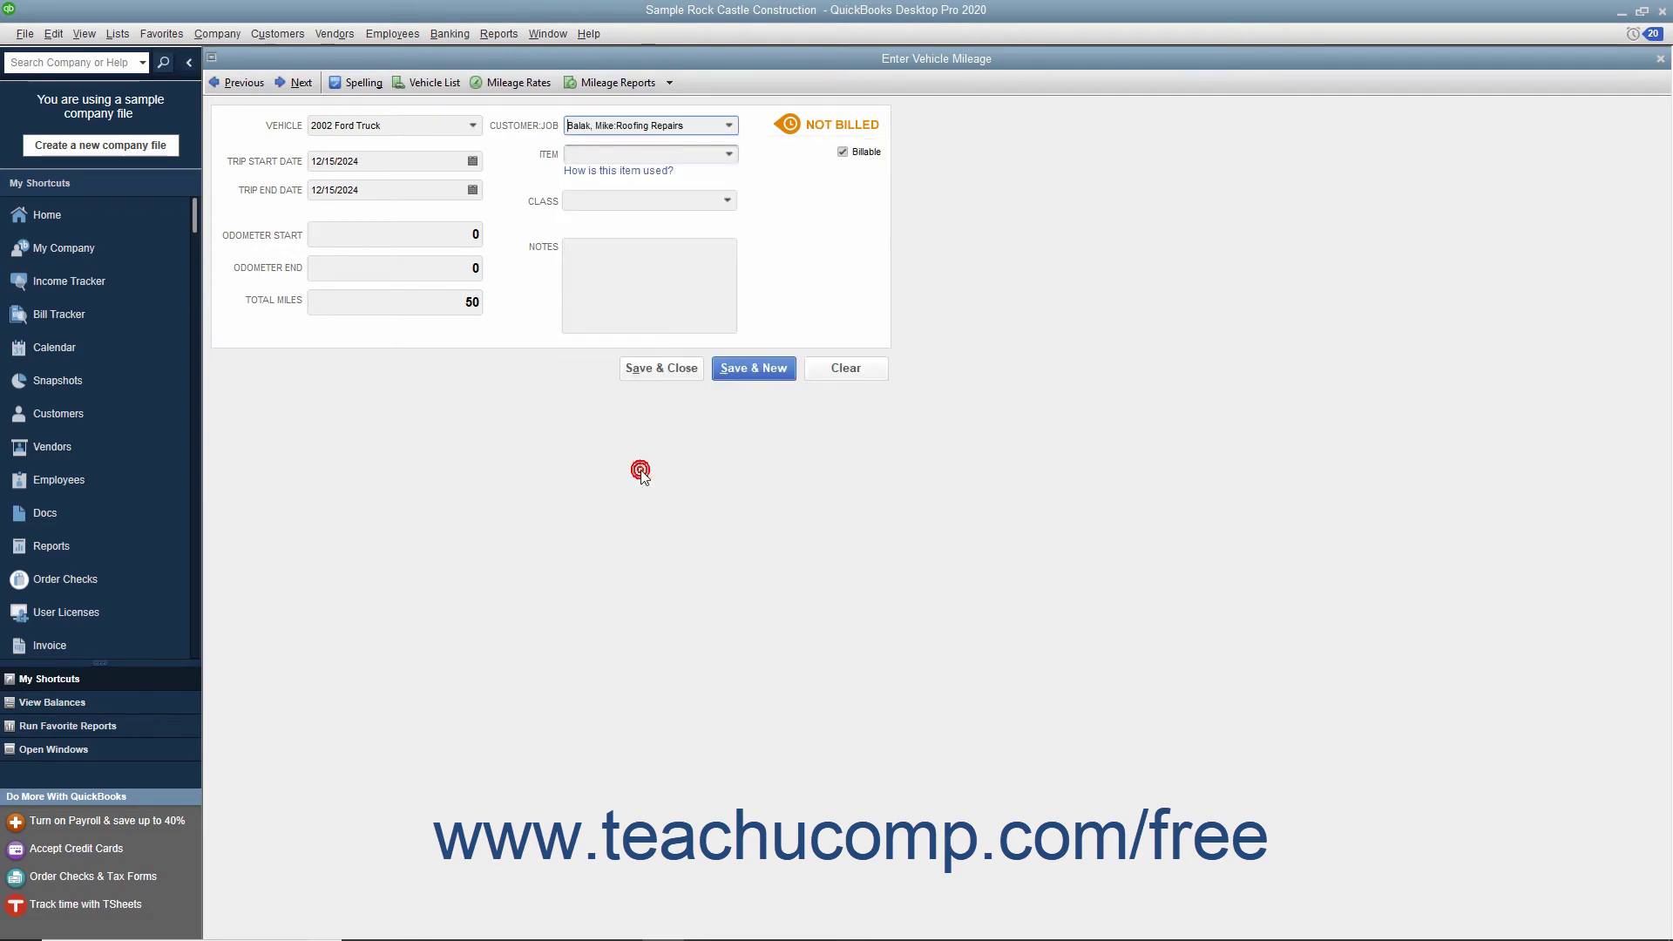
click(730, 155)
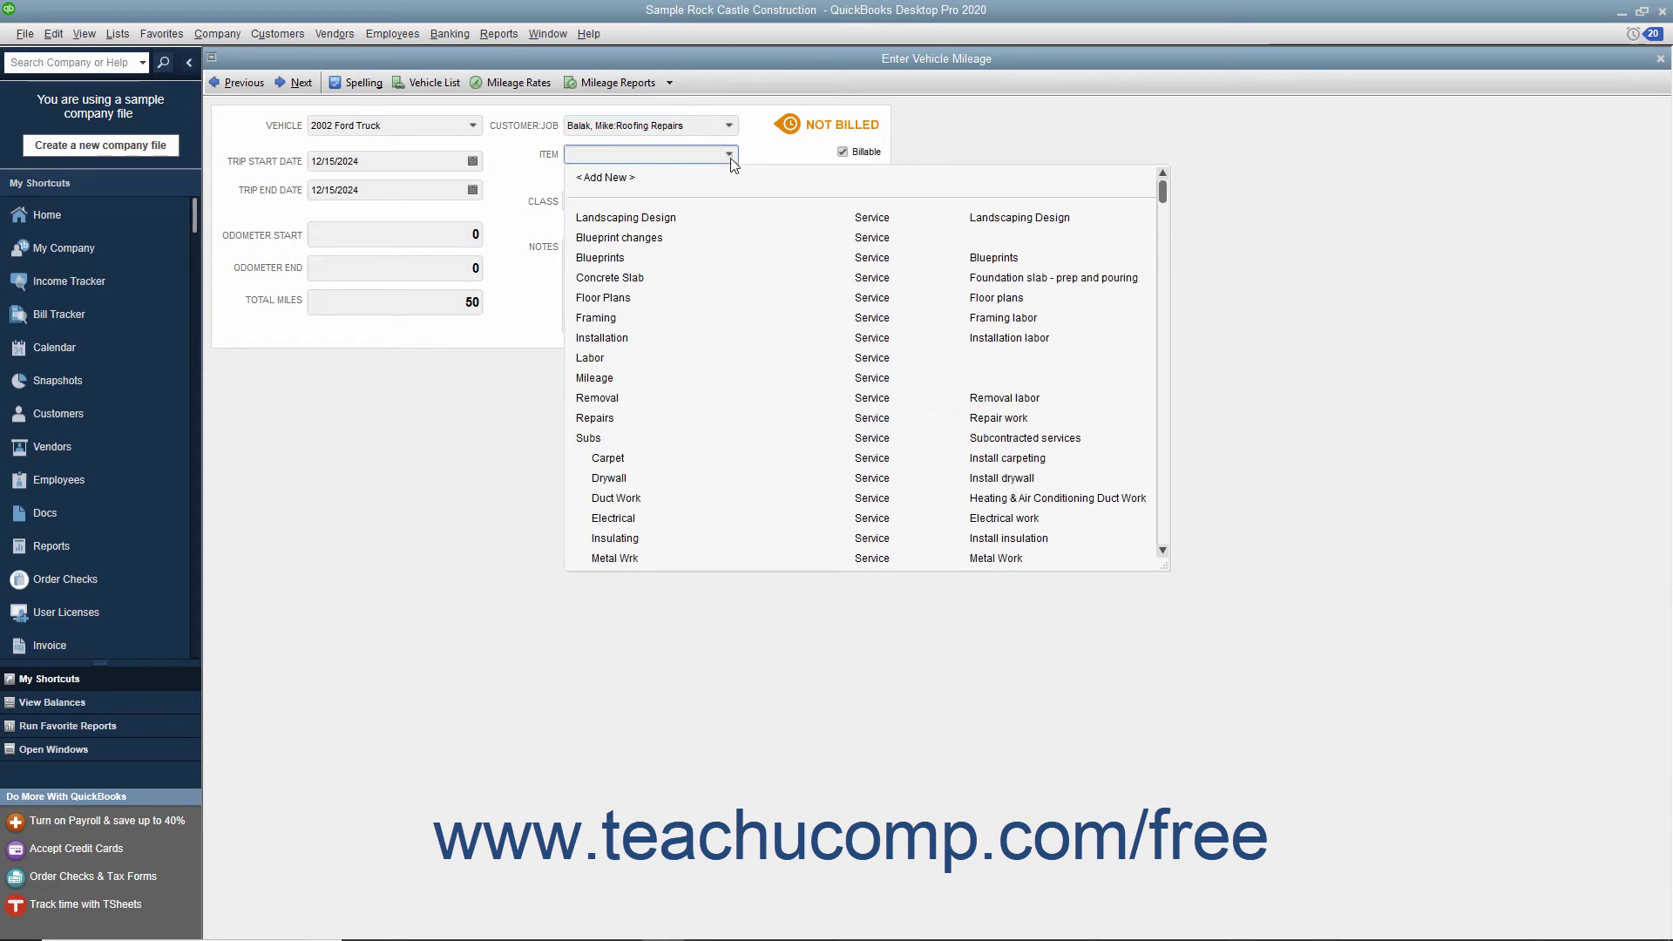
click(605, 378)
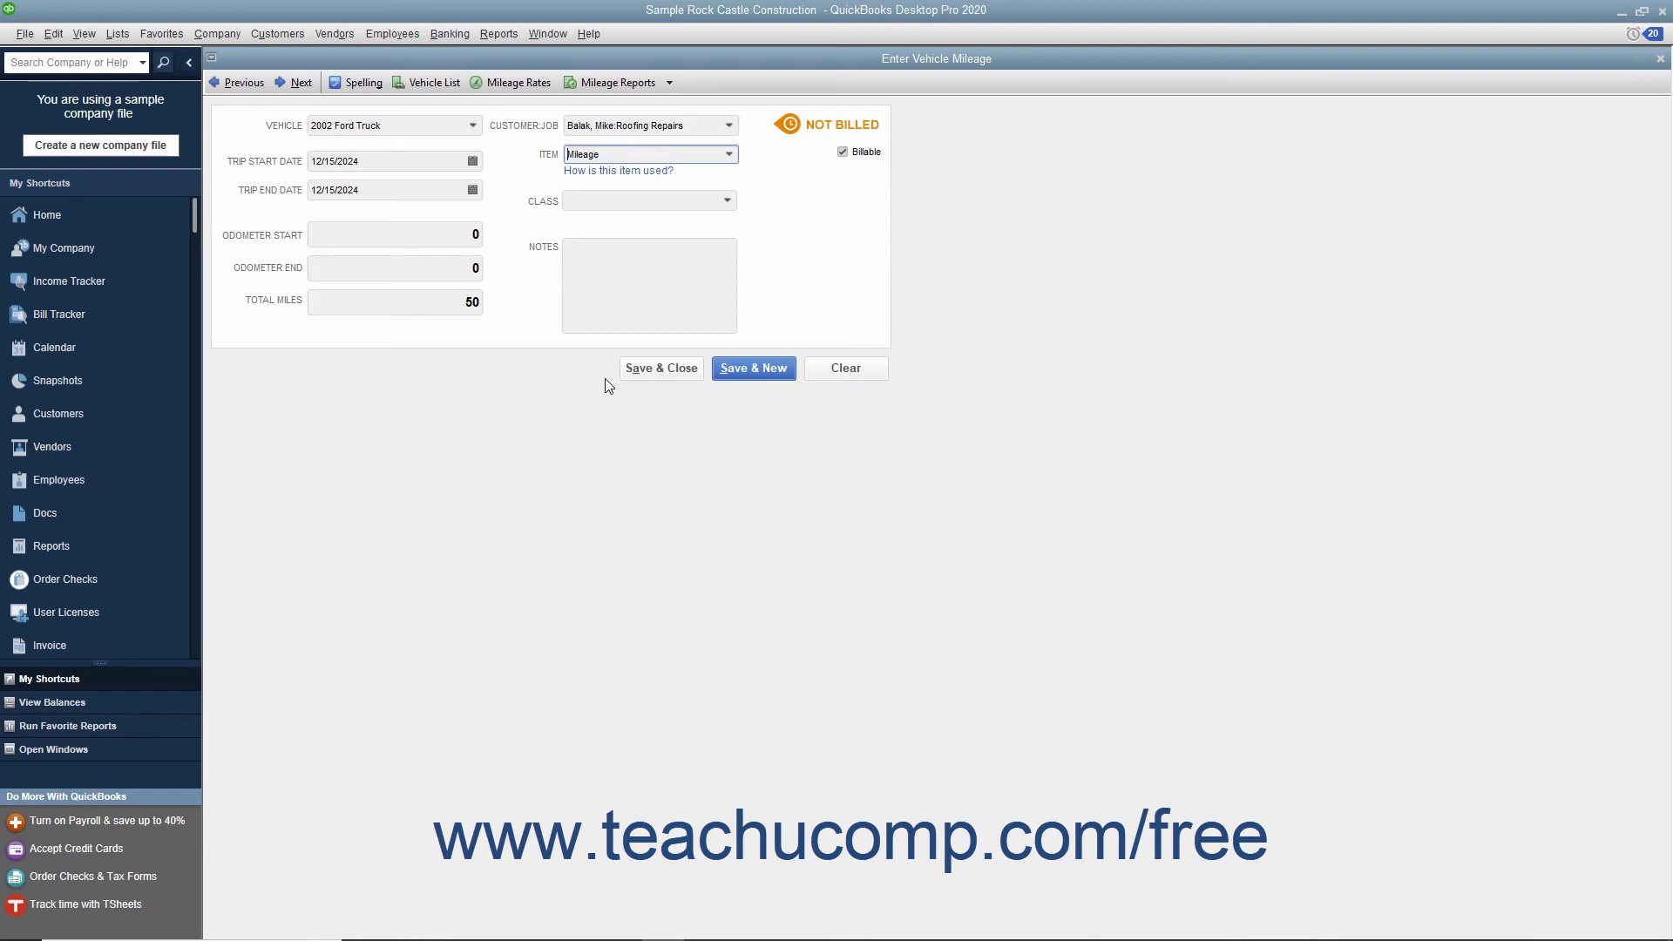
click(646, 278)
click(653, 371)
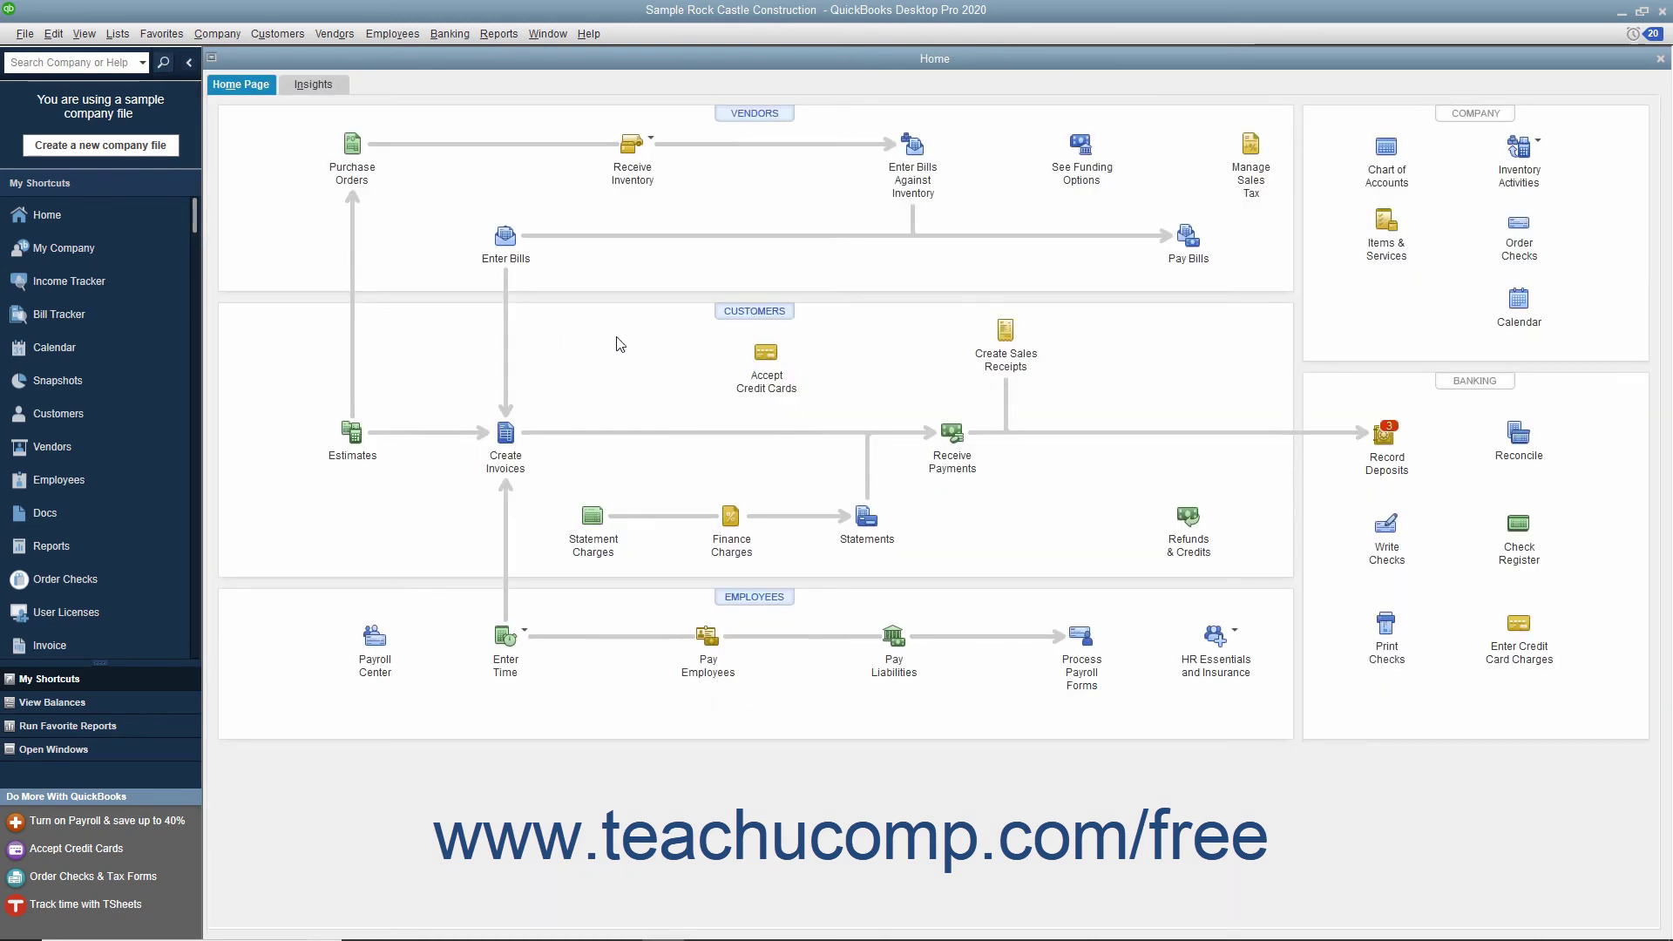
Step: From a new vehicle mileage form, add a .58 mileage rate effective 01/01/2019
click(217, 33)
click(280, 393)
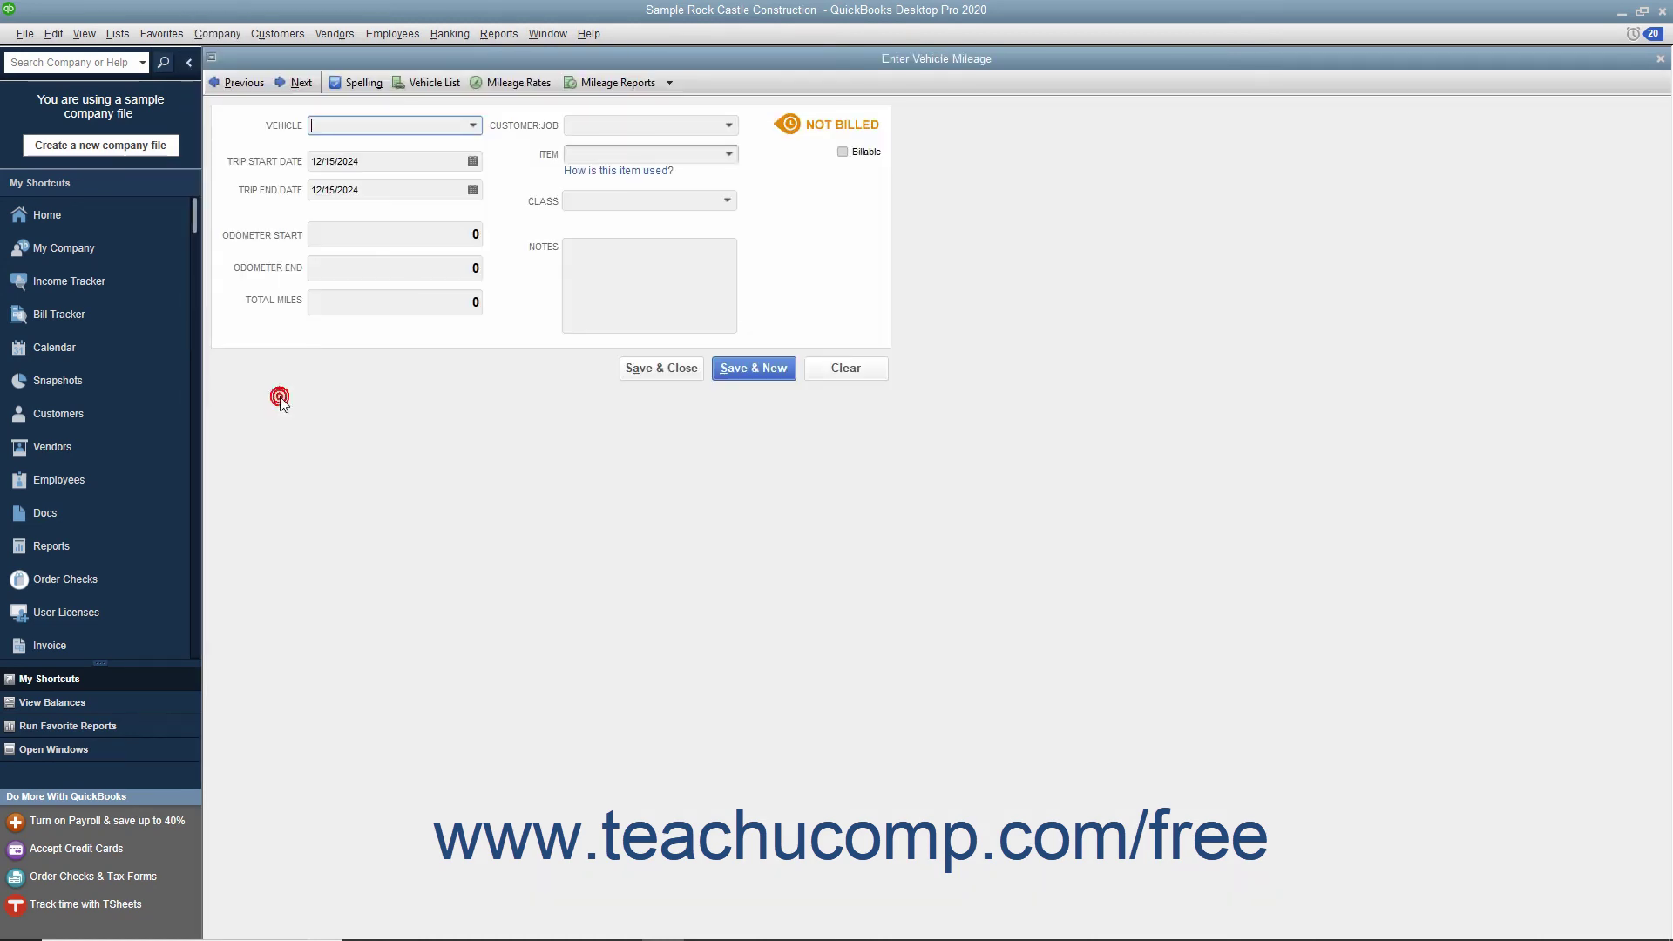
click(502, 85)
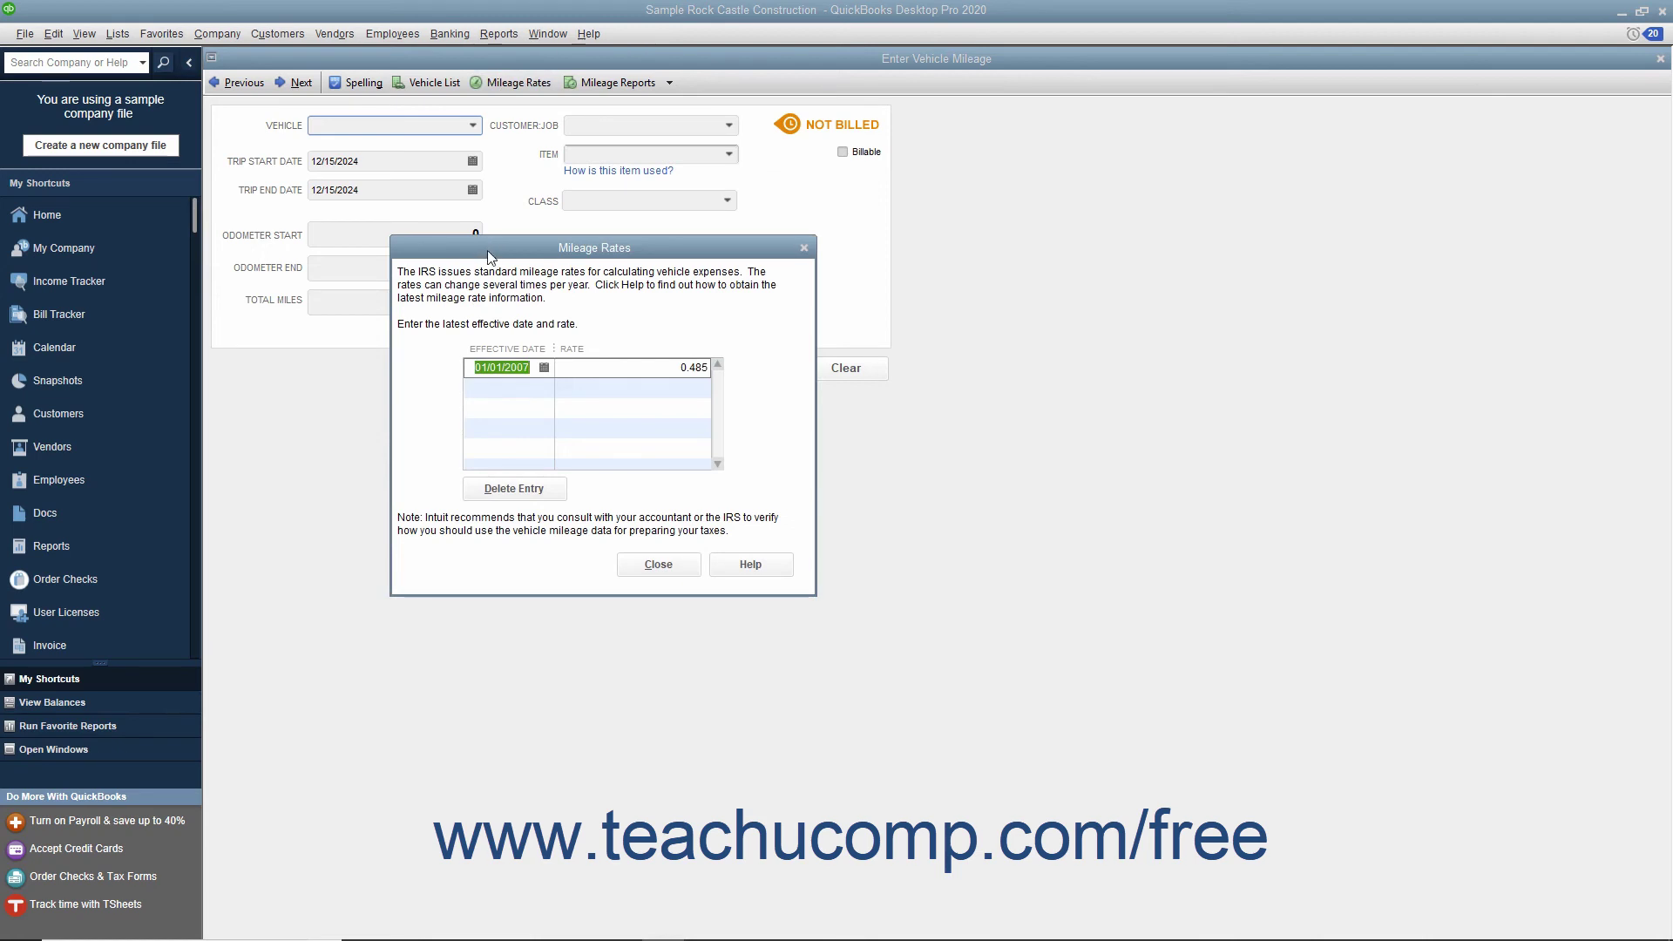
click(489, 389)
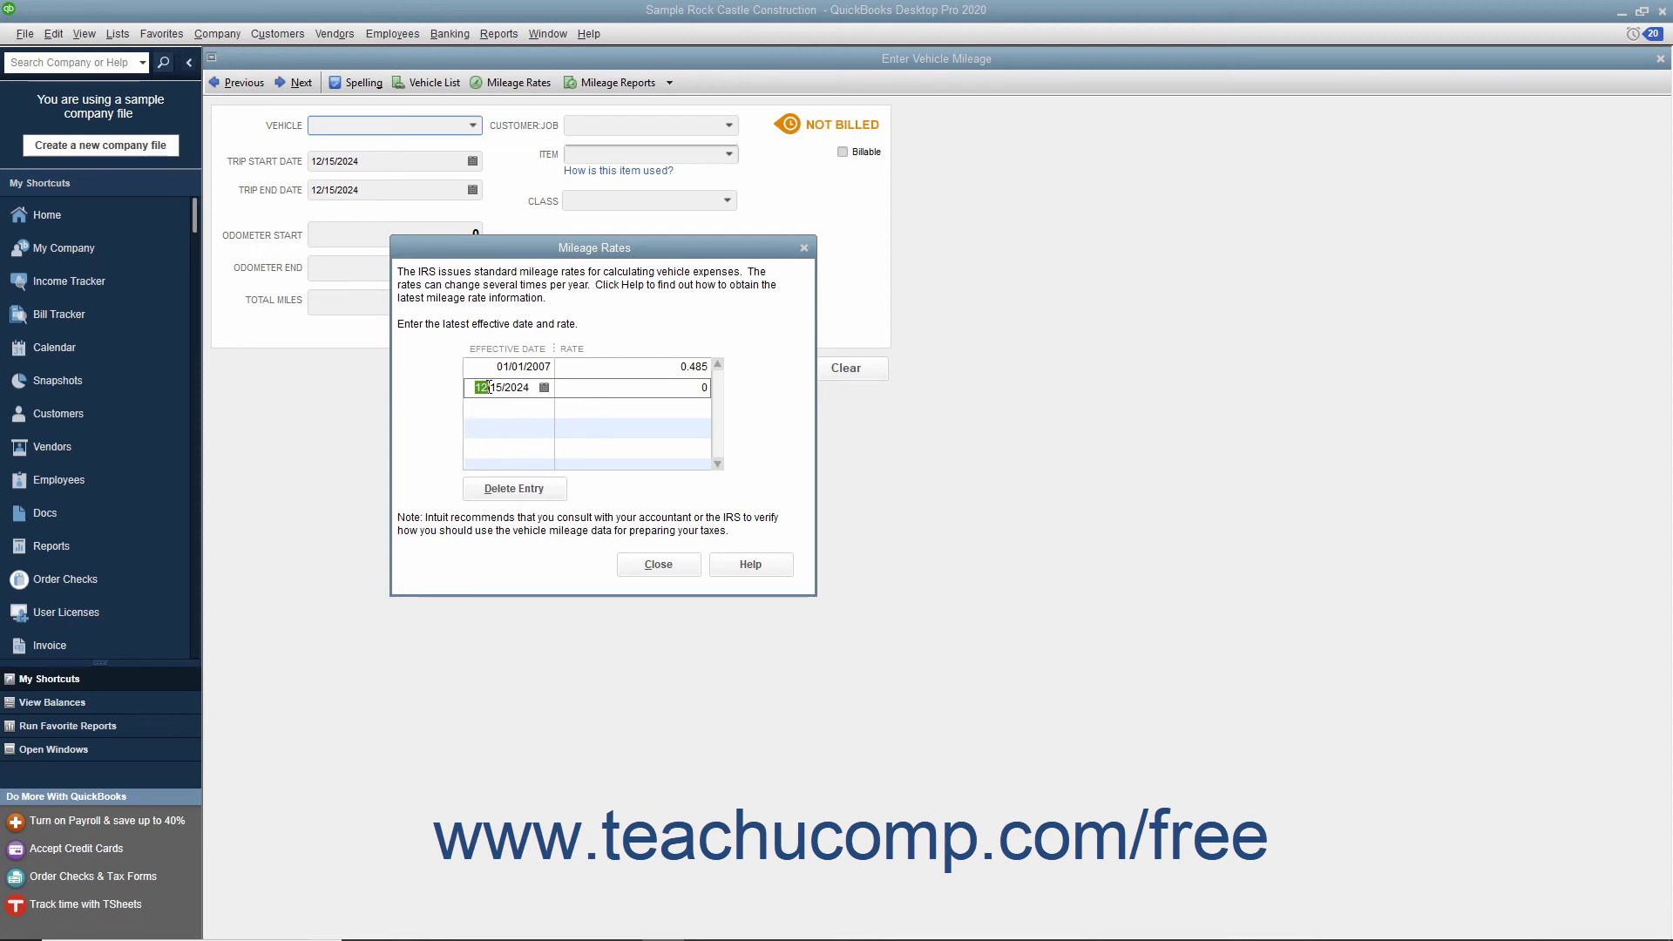
text(01/01/2019)
key(Tab)
text(.58)
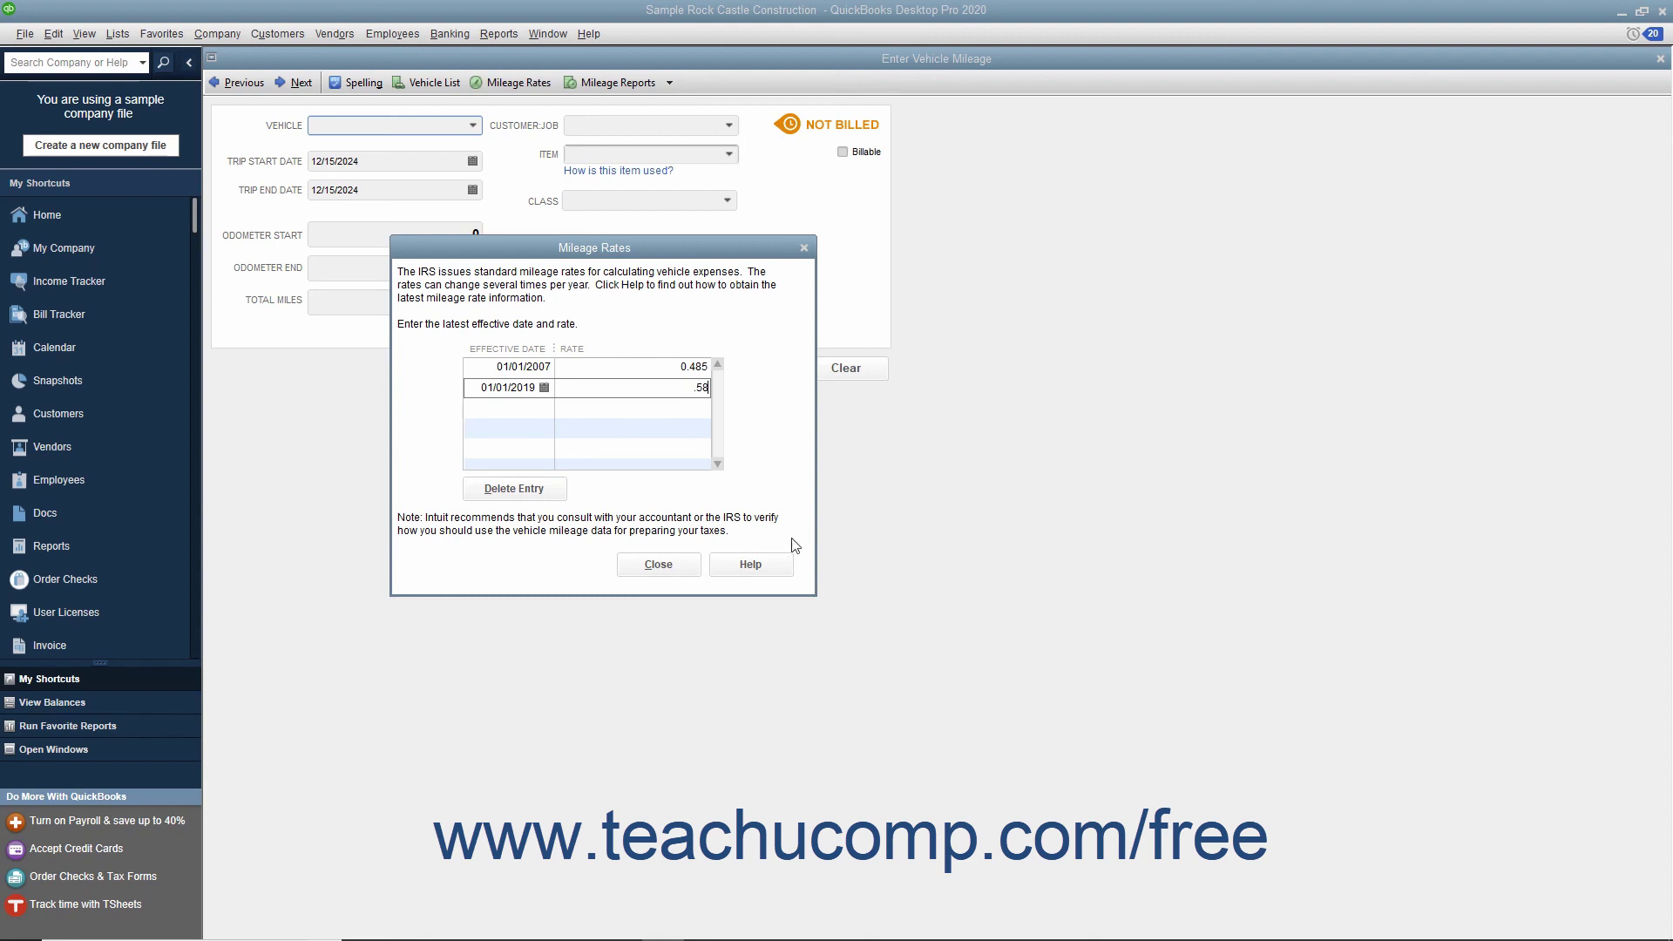
click(669, 573)
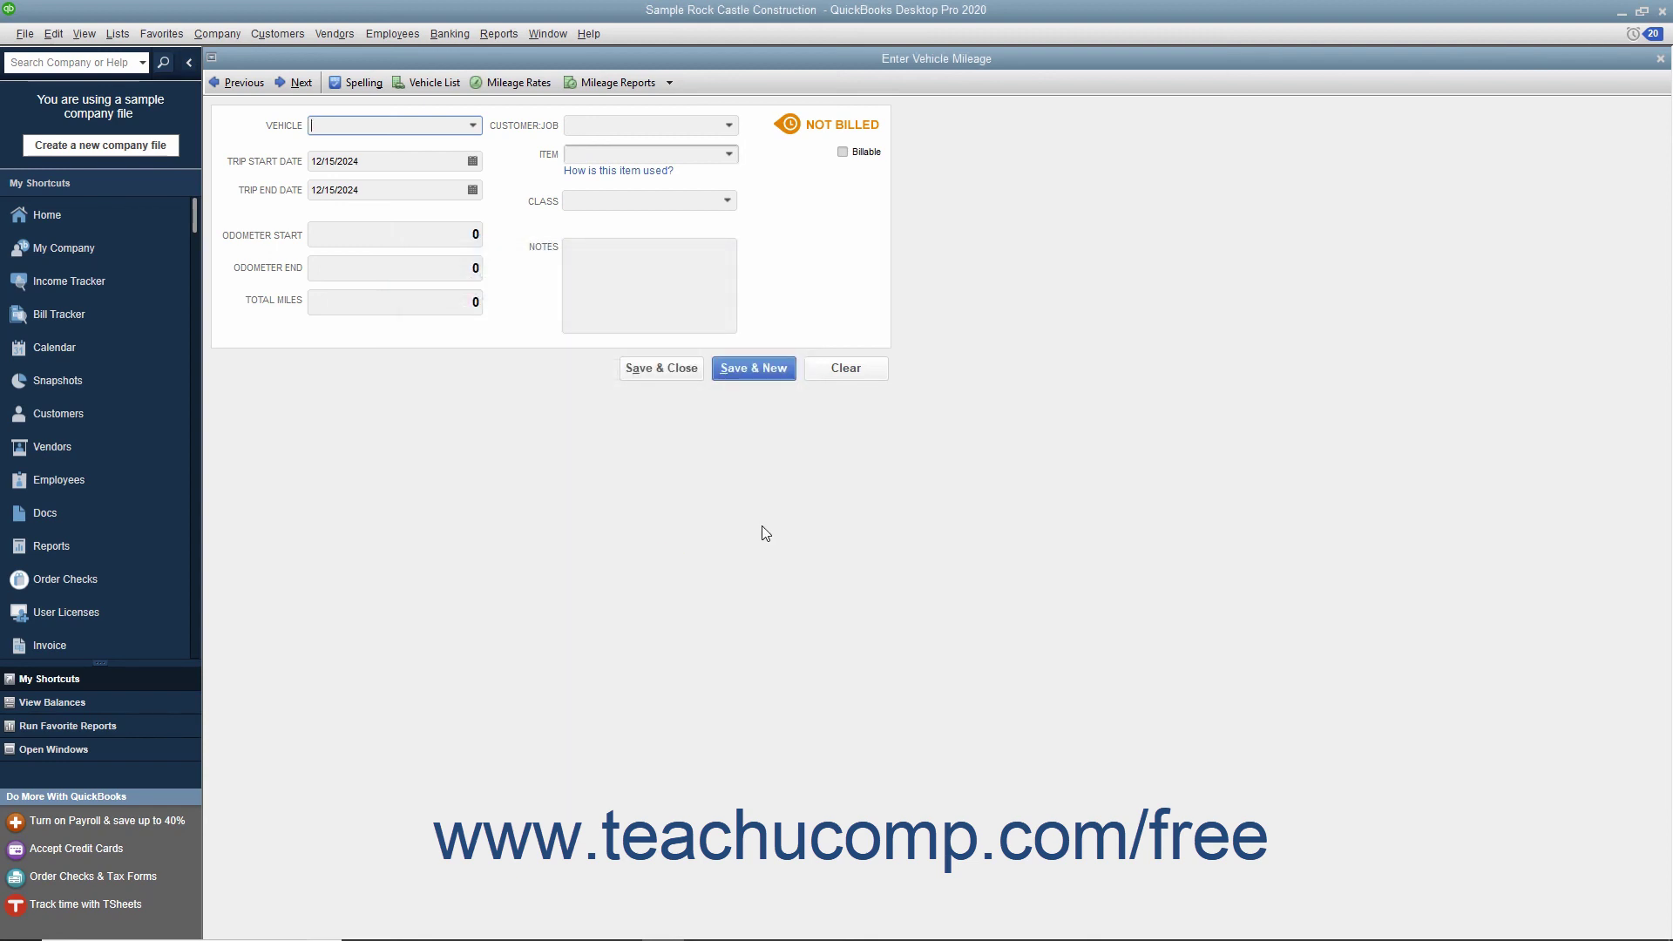